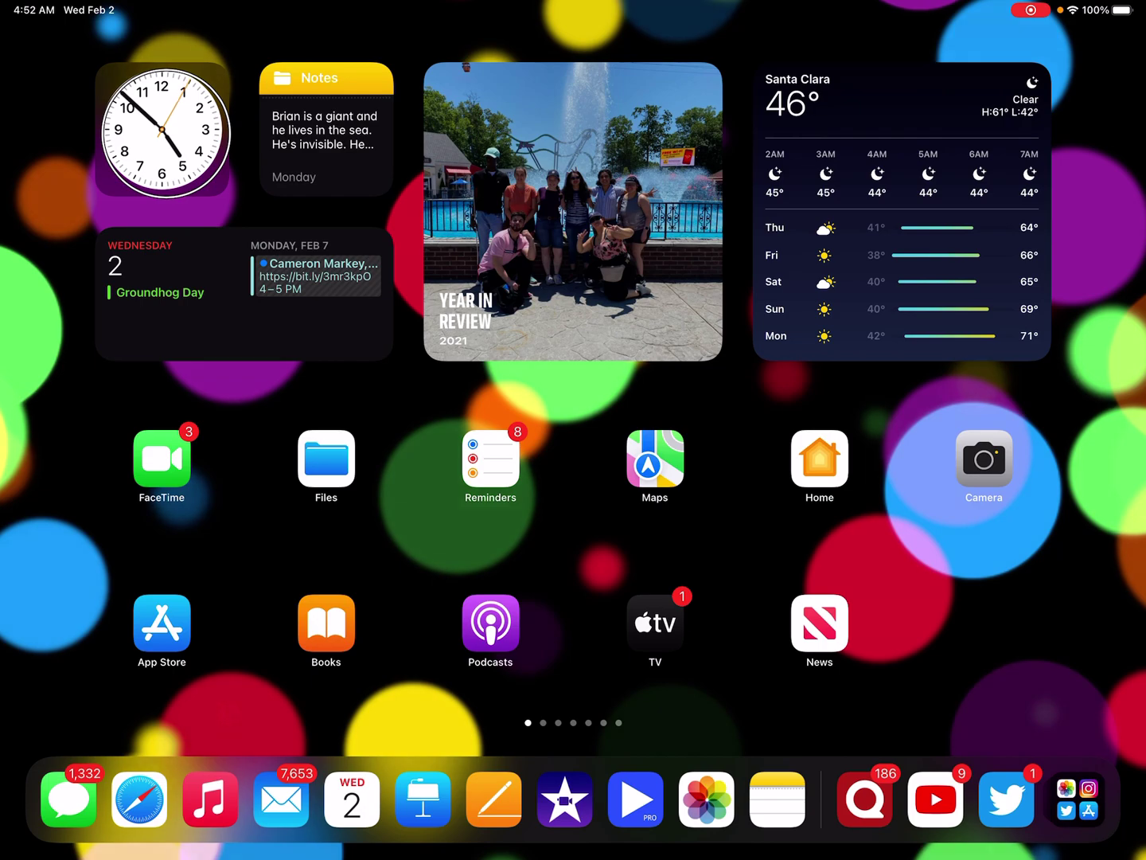
- Launch Photos from the dock and begin editing the photo of three leashed dogs
key("Tab")
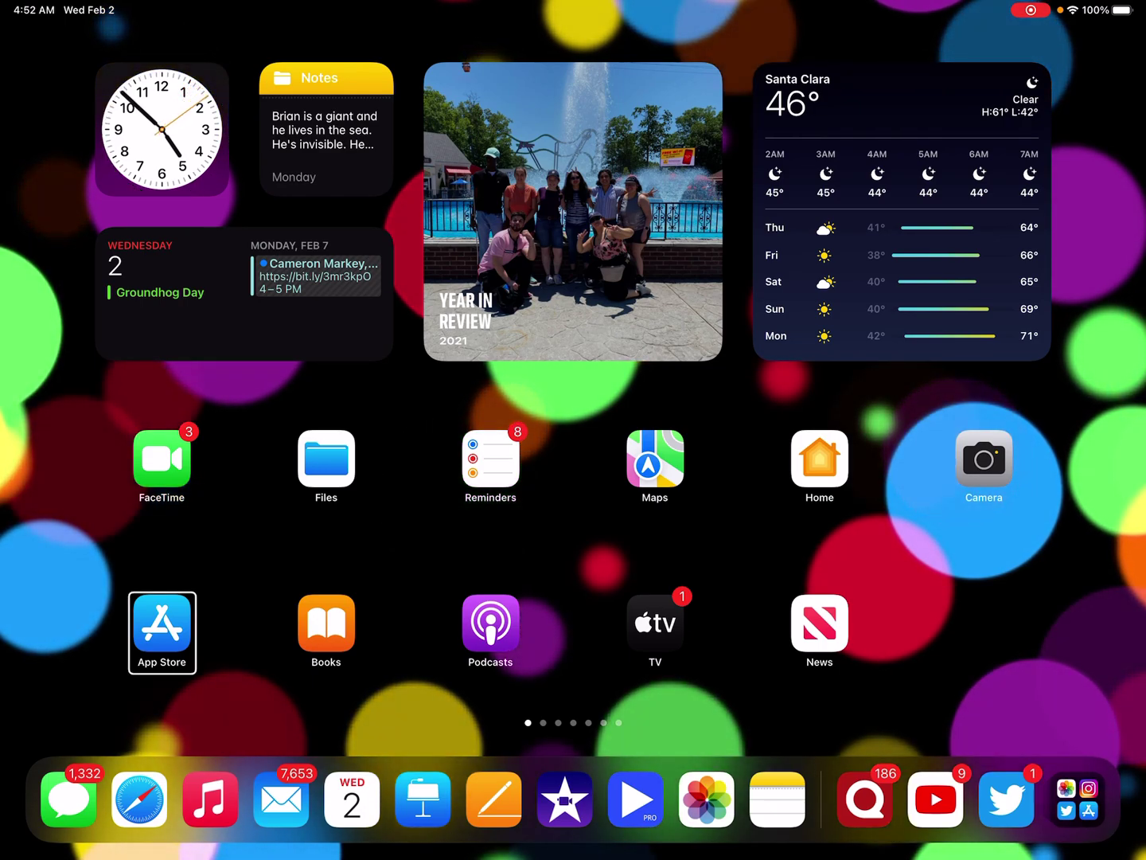
key("Tab")
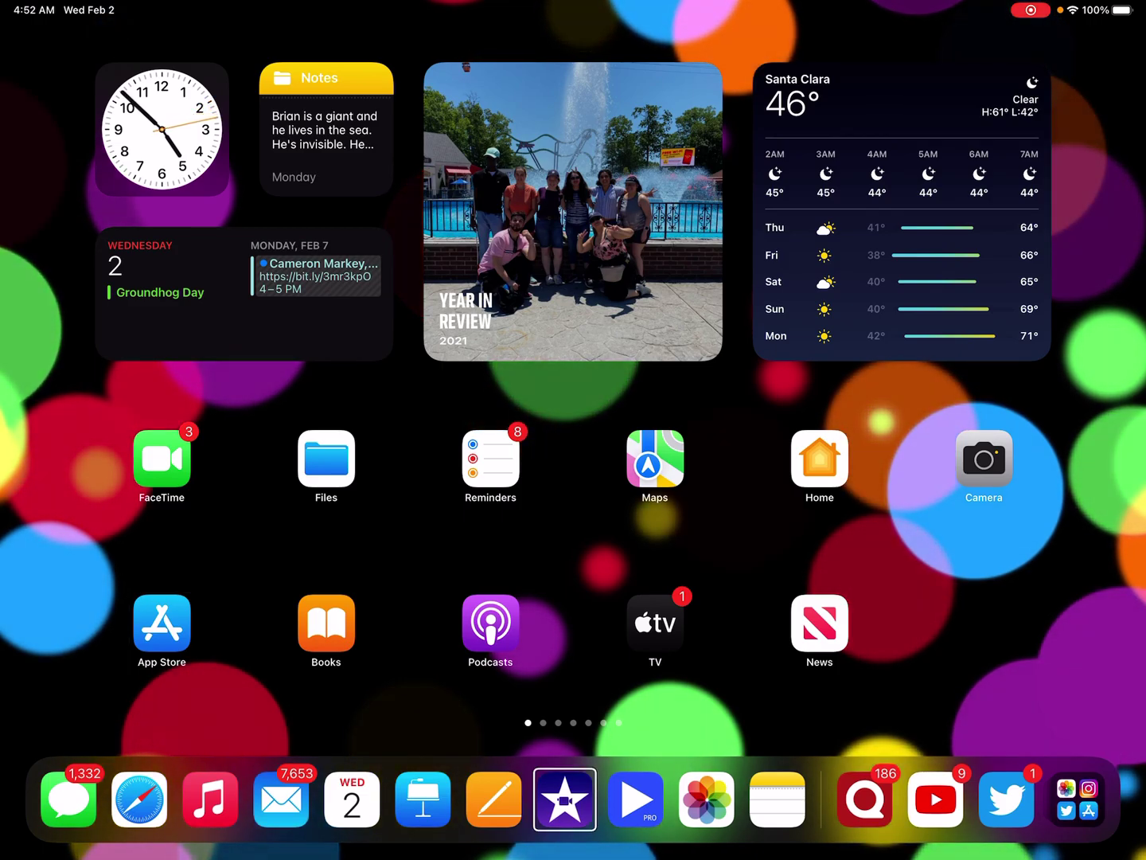
key("Right")
key("Right")
key("space")
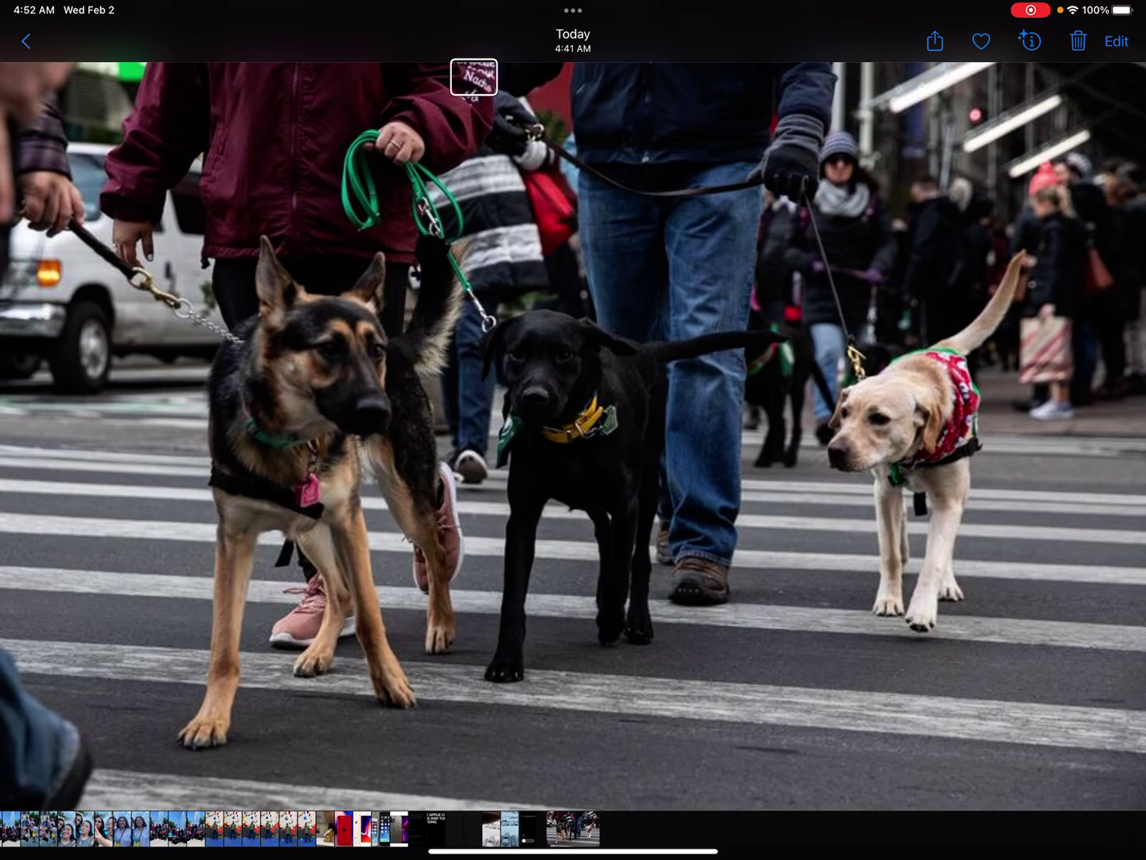
key("Tab")
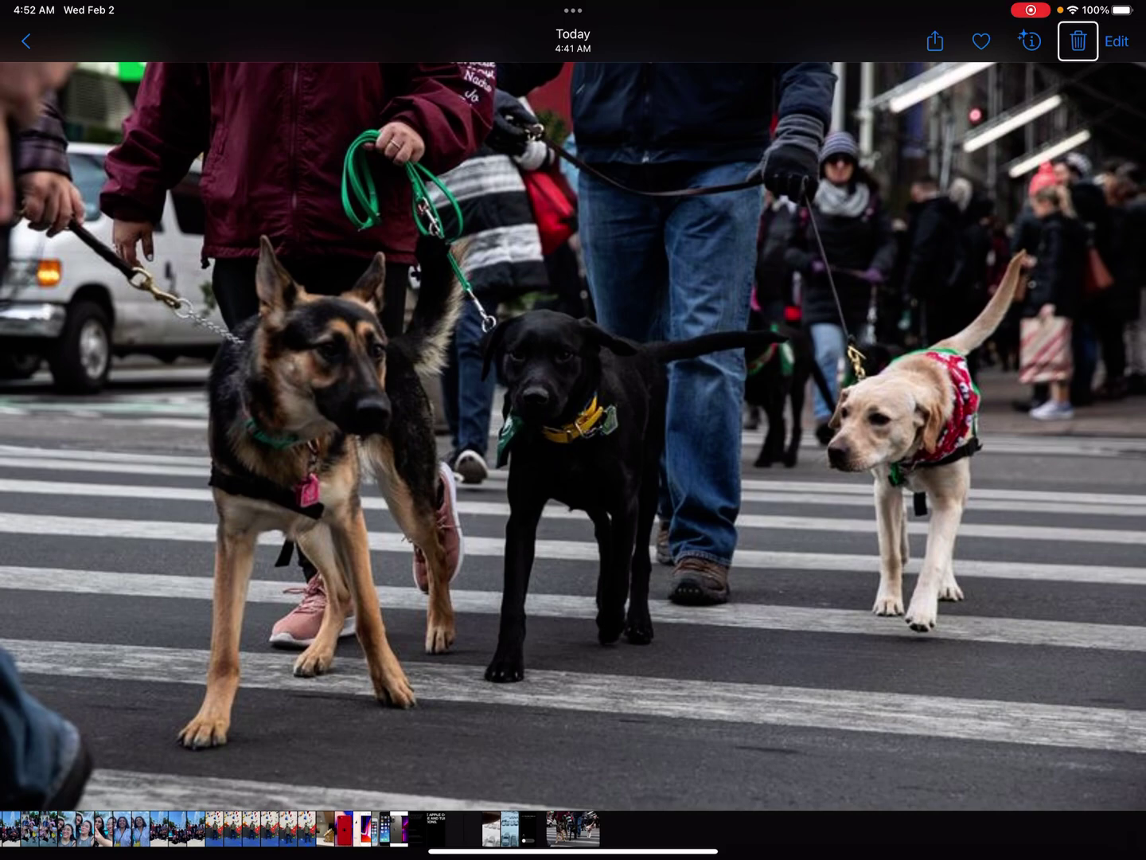
key("space")
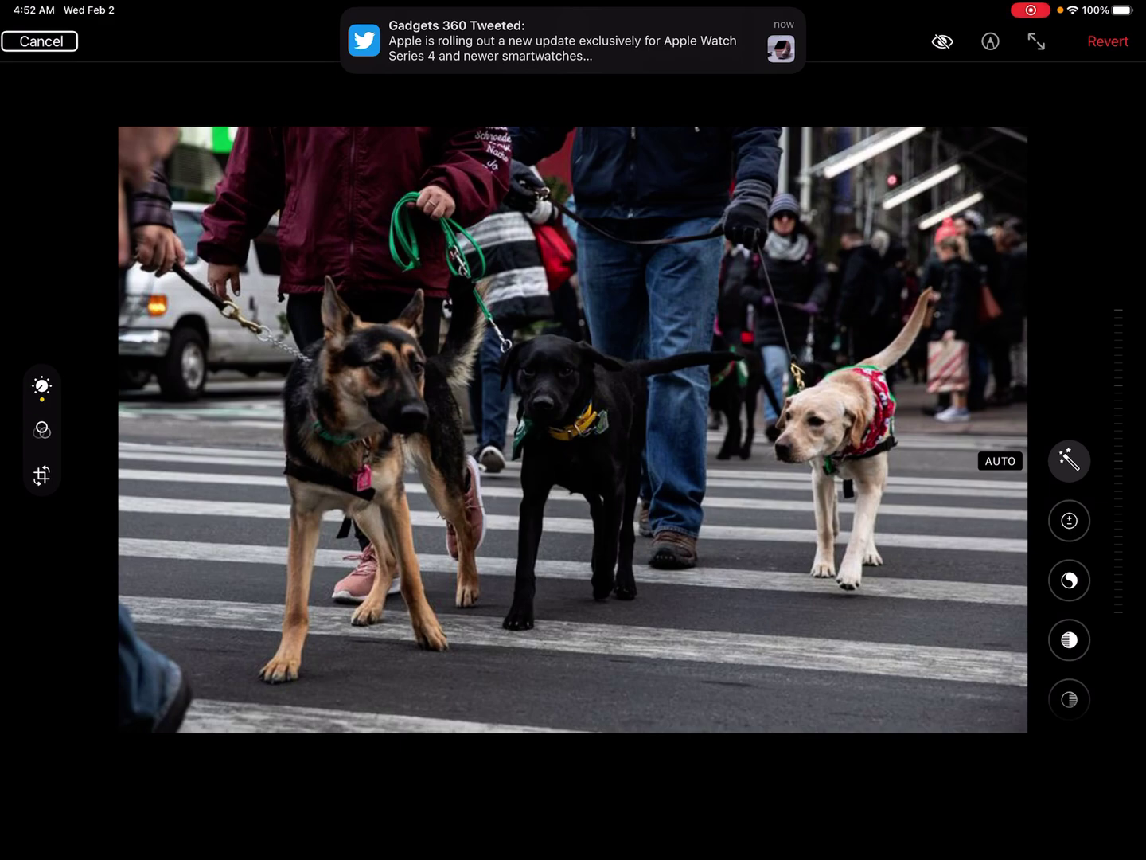
- Enter Markup mode on the dog photo and reach the extra annotation options
key("Tab")
key("Tab")
key("Tab")
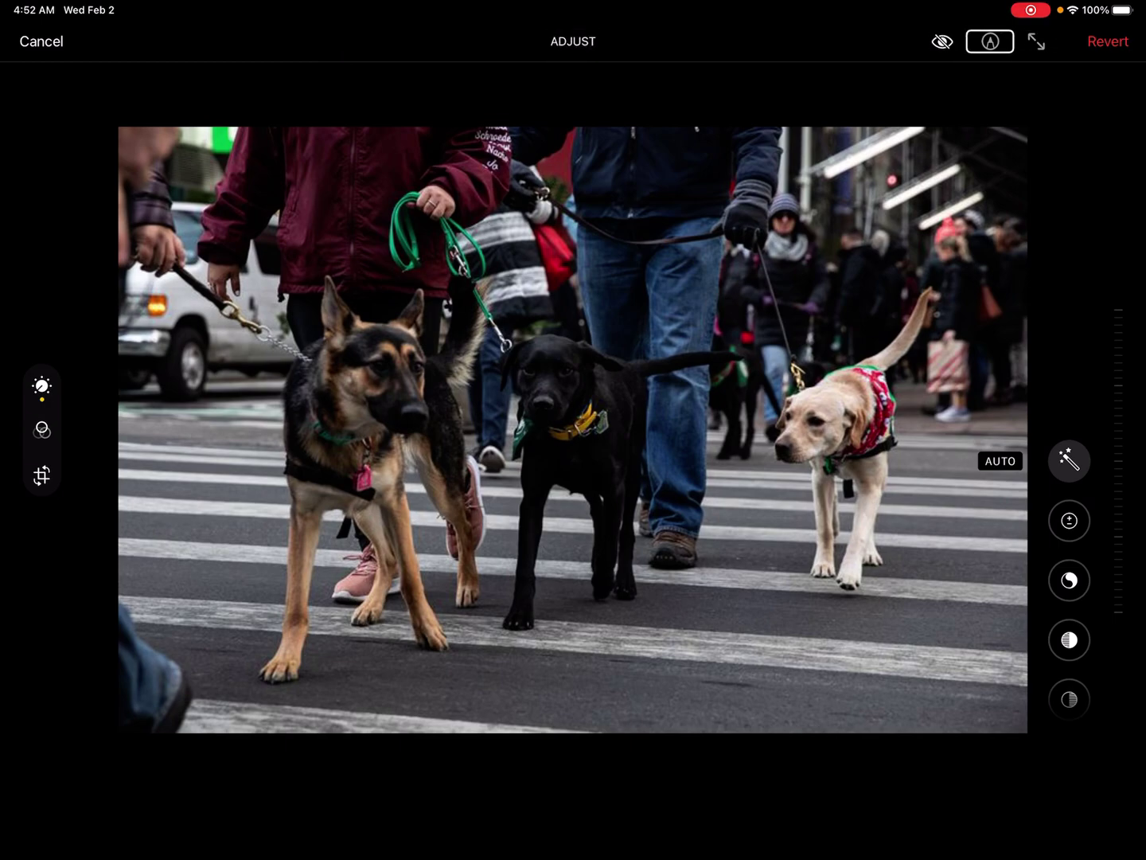
key("space")
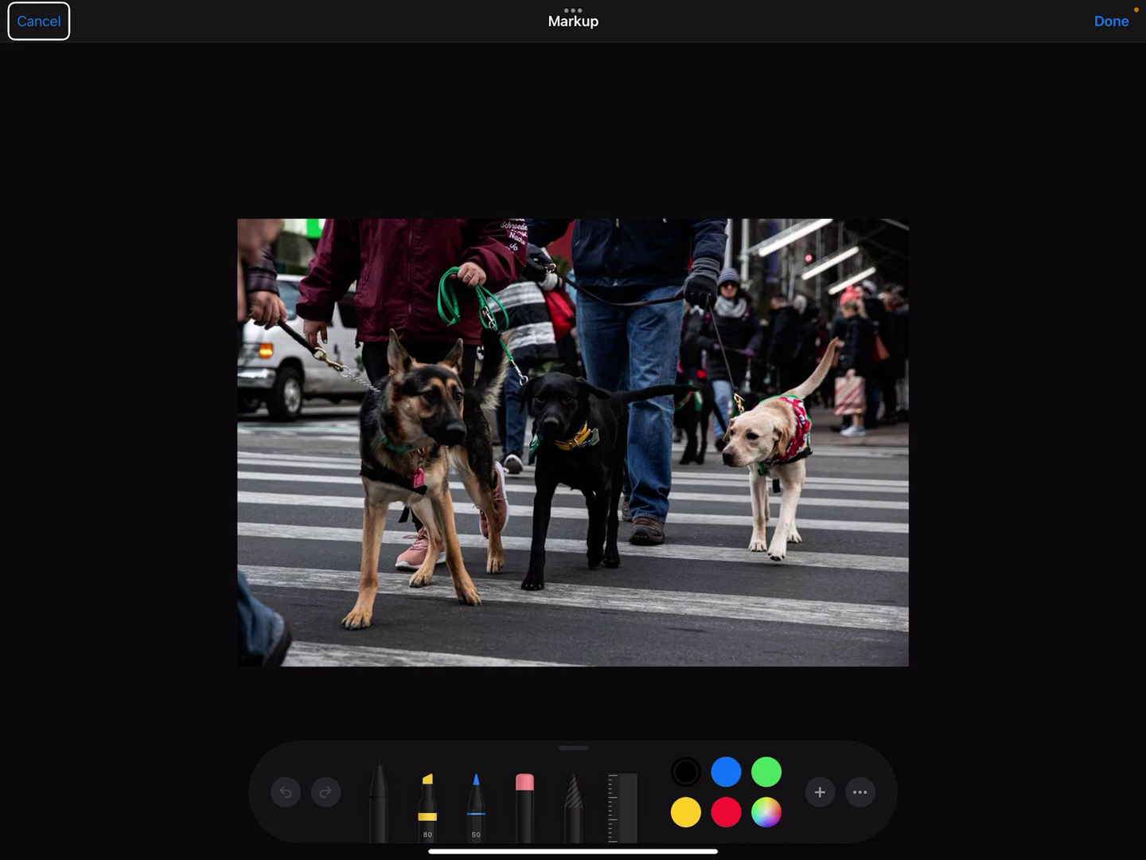
key("Tab")
key("Tab")
key("Tab")
key("Tab")
key("Tab")
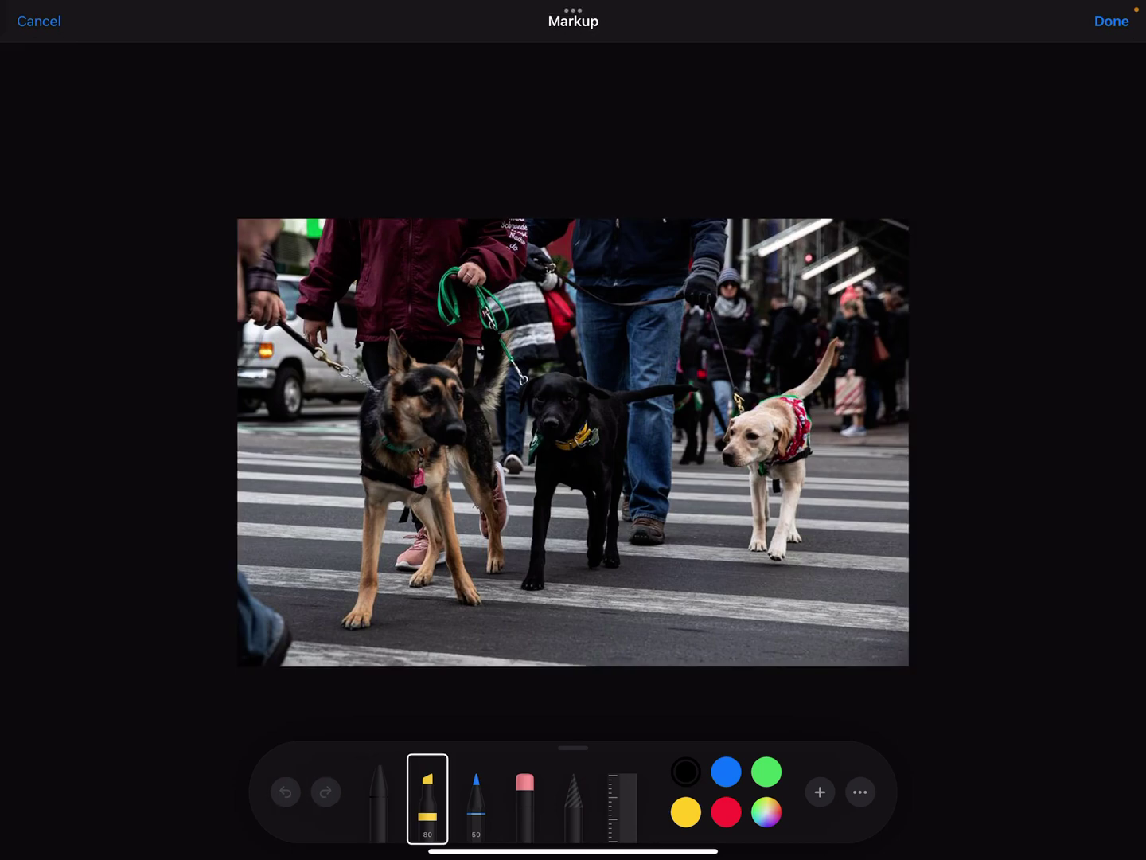
key("Tab")
key("Tab")
key("Tab")
key("Tab")
key("Tab")
key("Tab")
key("Tab")
key("Tab")
key("Tab")
key("Tab")
key("Tab")
key("Tab")
key("Tab")
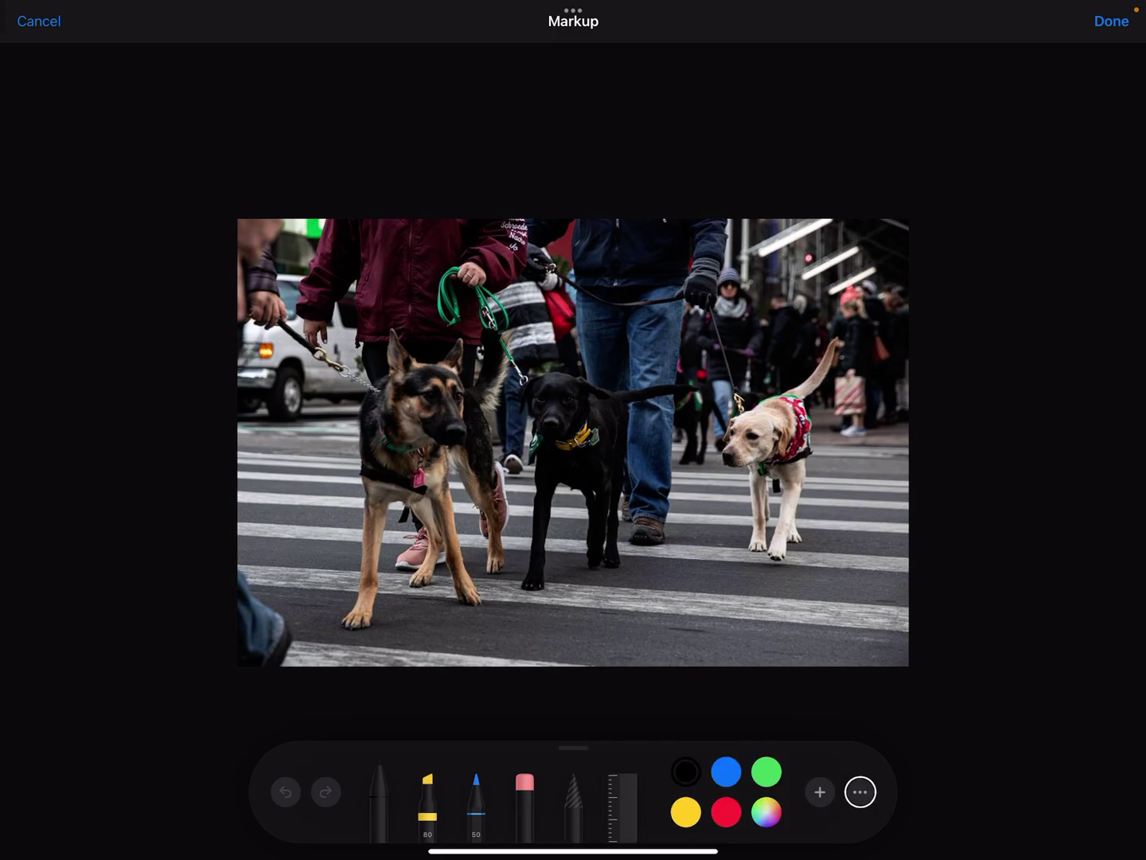
key("Tab")
key("Tab")
- Choose Description from the add menu to show the photo's Image Description field
key("shift+Tab")
key("space")
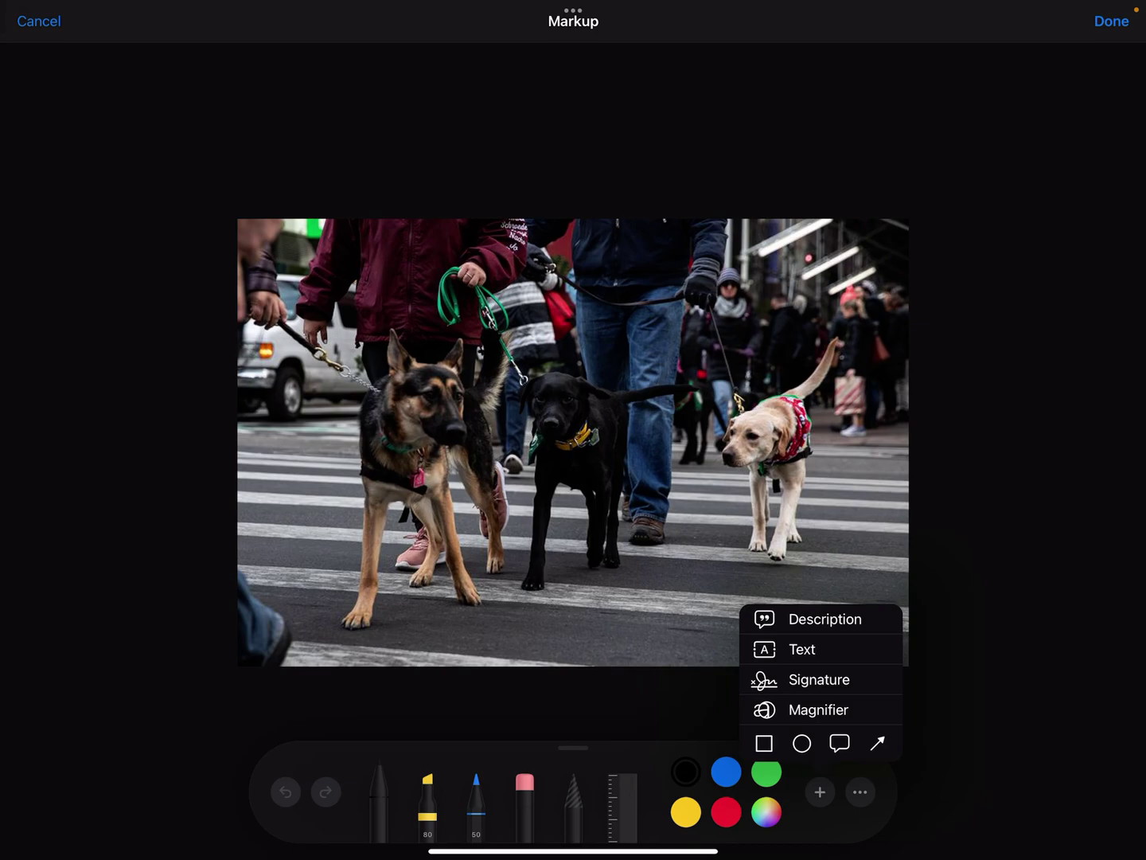
key("Tab")
key("Tab")
key("Tab")
key("Tab")
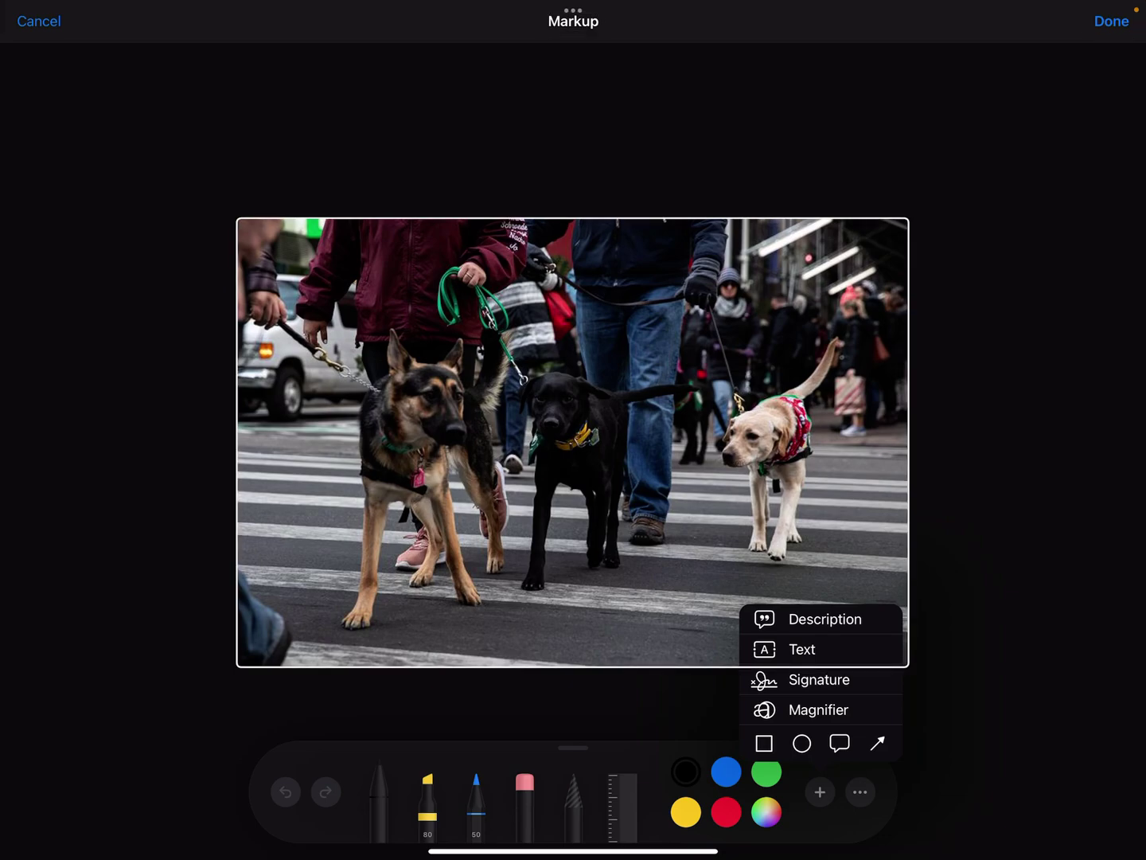
key("Tab")
key("space")
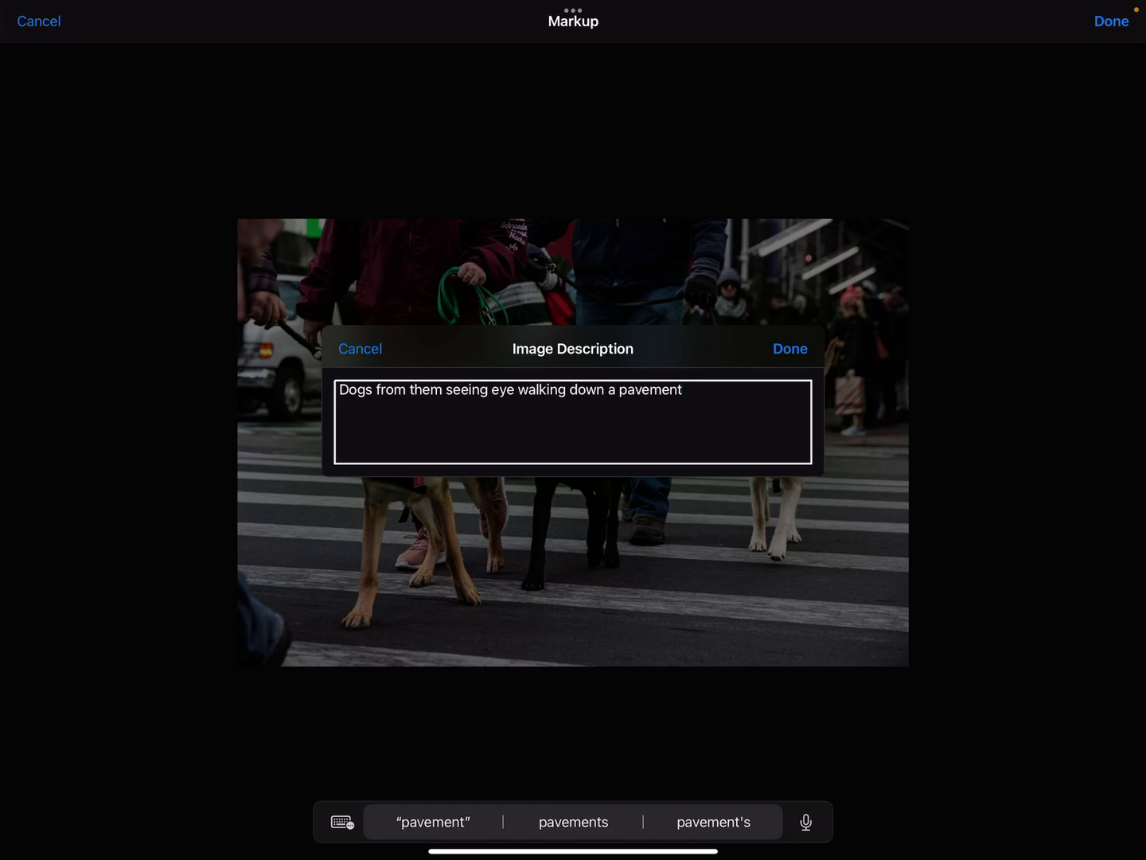
- Erase the old description text, leaving the Image Description field empty
key("BackSpace")
key("BackSpace")
key("BackSpace")
key("BackSpace")
key("BackSpace")
key("BackSpace")
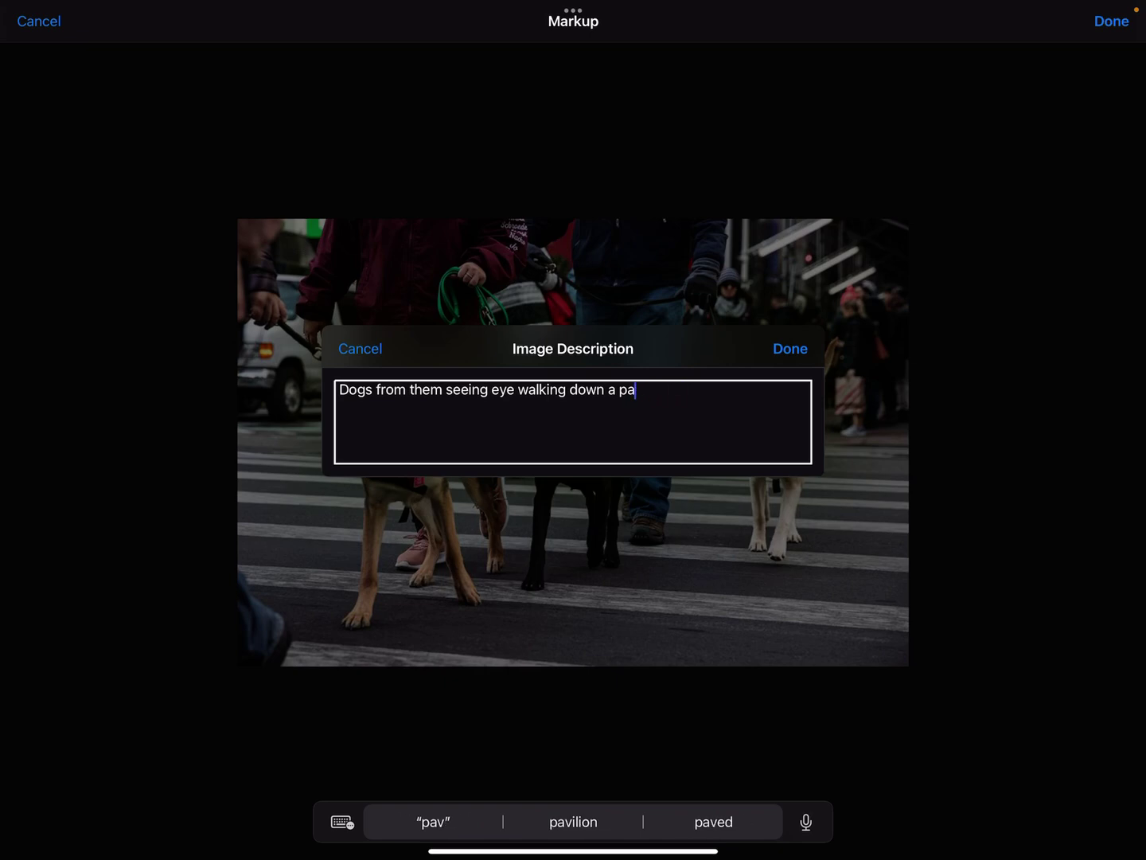
key("BackSpace")
key("BackSpace")
key("BackSpace")
key("BackSpace")
key("BackSpace")
key("BackSpace")
key("BackSpace")
key("BackSpace")
key("BackSpace")
key("BackSpace")
key("BackSpace")
key("BackSpace")
key("BackSpace")
key("BackSpace")
key("BackSpace")
key("BackSpace")
key("BackSpace")
key("BackSpace")
key("BackSpace")
key("BackSpace")
key("BackSpace")
key("BackSpace")
key("BackSpace")
key("BackSpace")
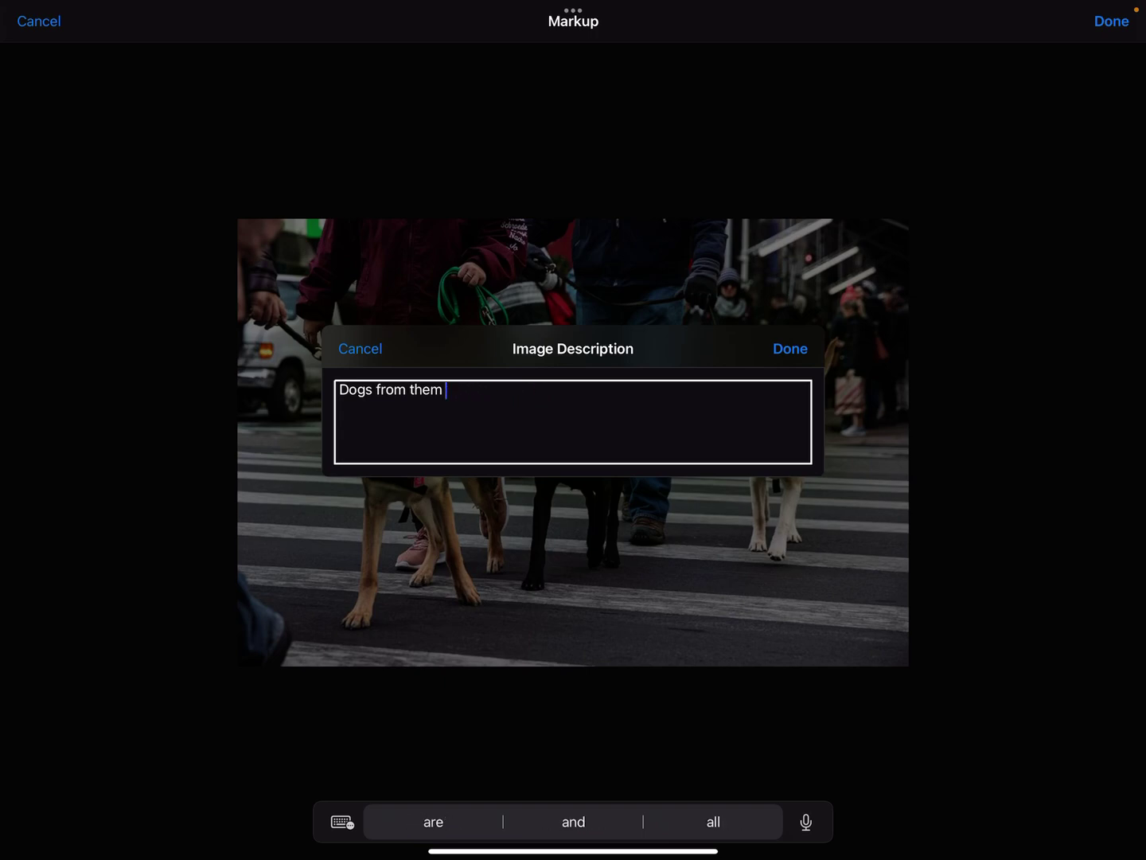
key("BackSpace")
key("BackSpace")
key("BackSpace")
key("BackSpace")
key("BackSpace")
key("BackSpace")
key("BackSpace")
key("BackSpace")
key("BackSpace")
key("BackSpace")
key("BackSpace")
key("BackSpace")
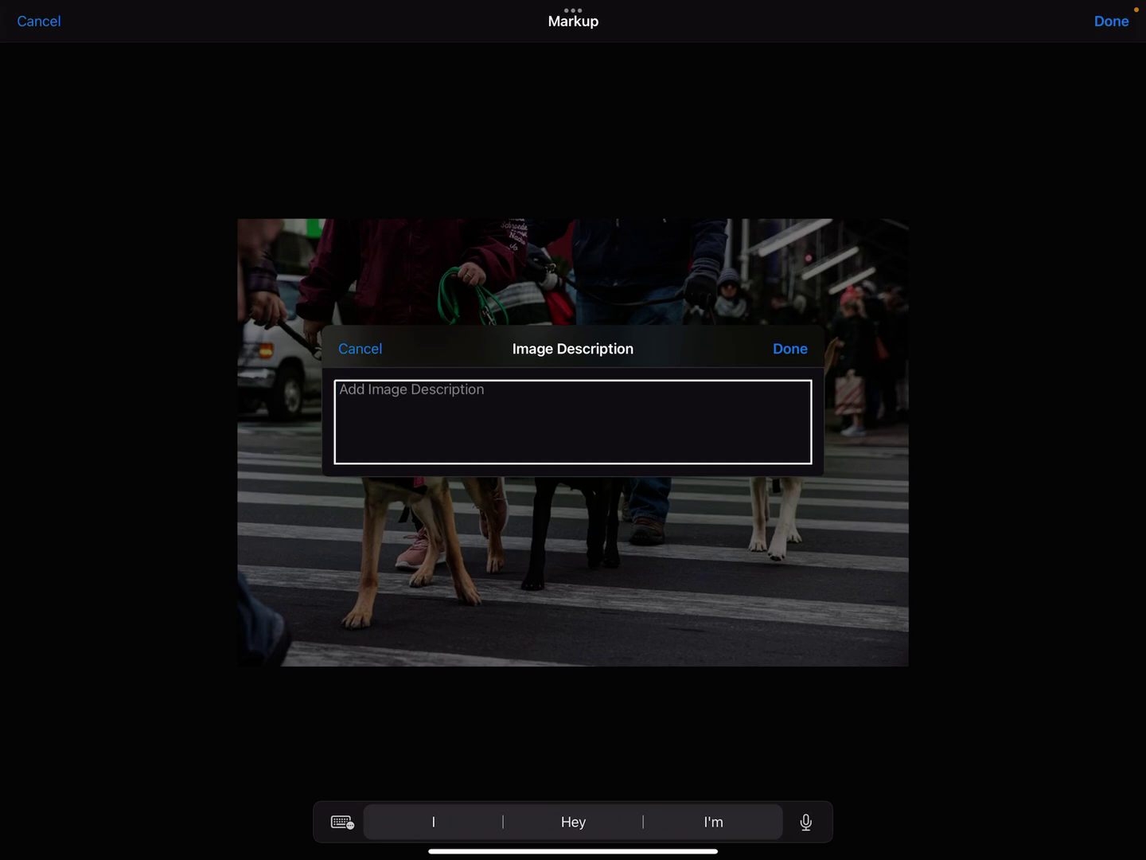
type("Dogs from the ")
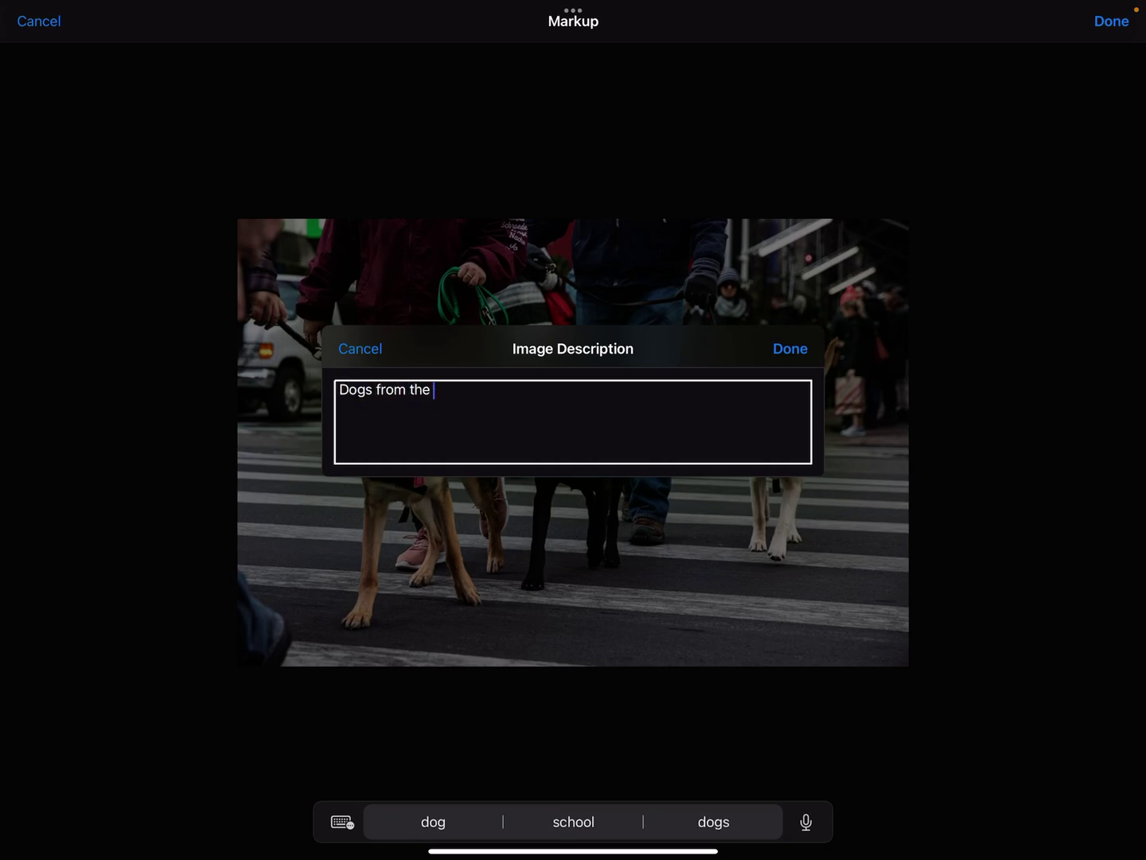
type("seeing eye walki")
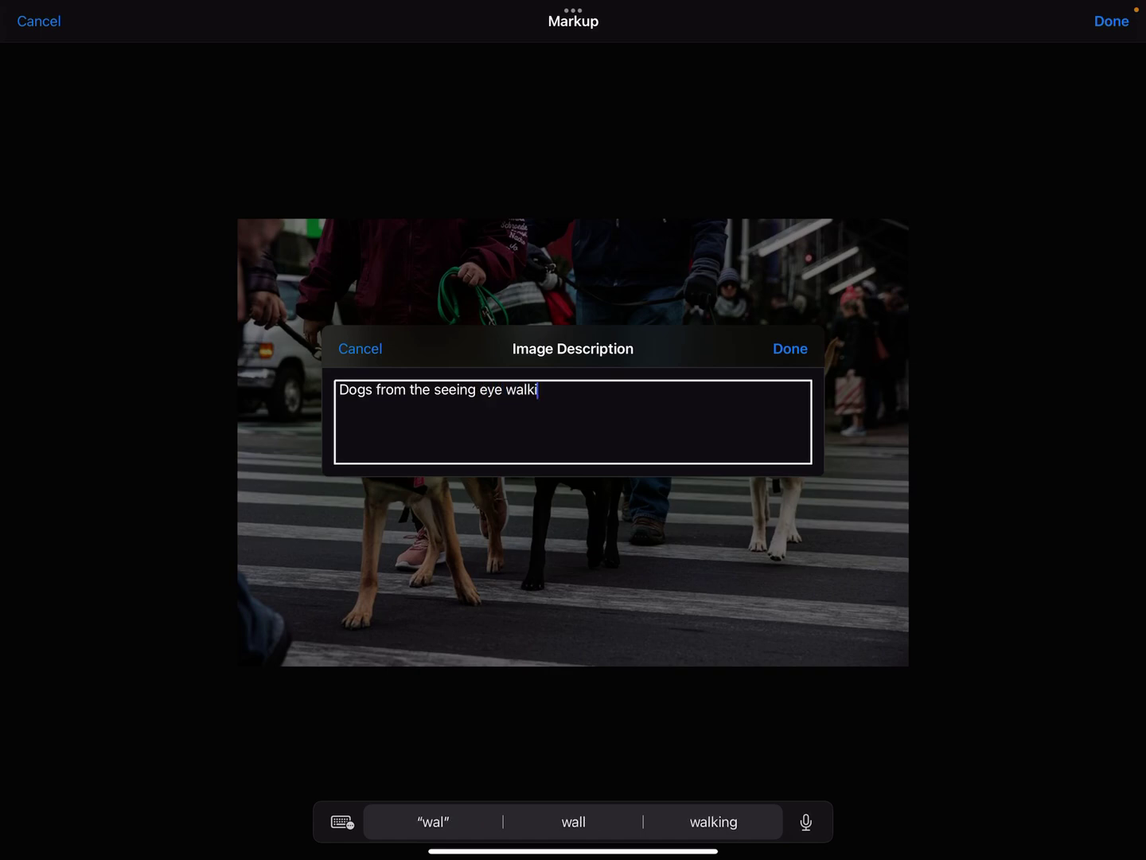
type("ng down a pavement. ")
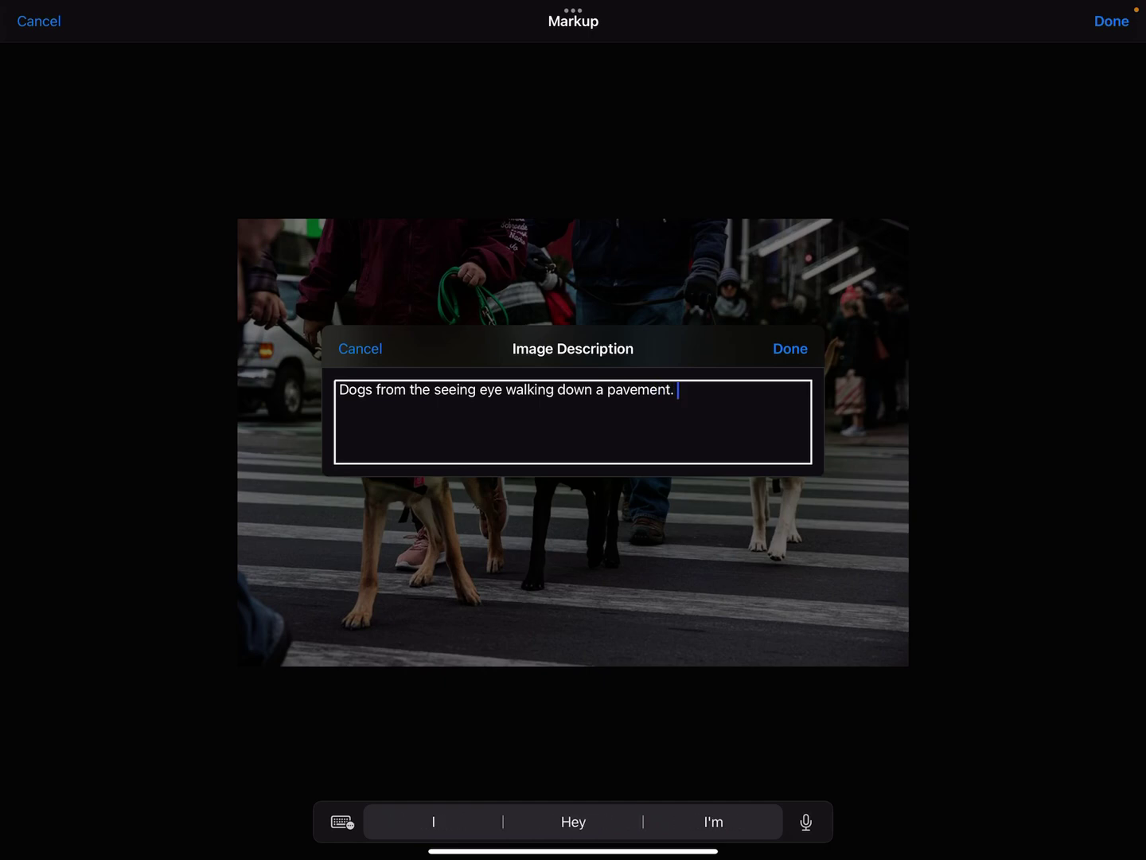
type("THey are on ")
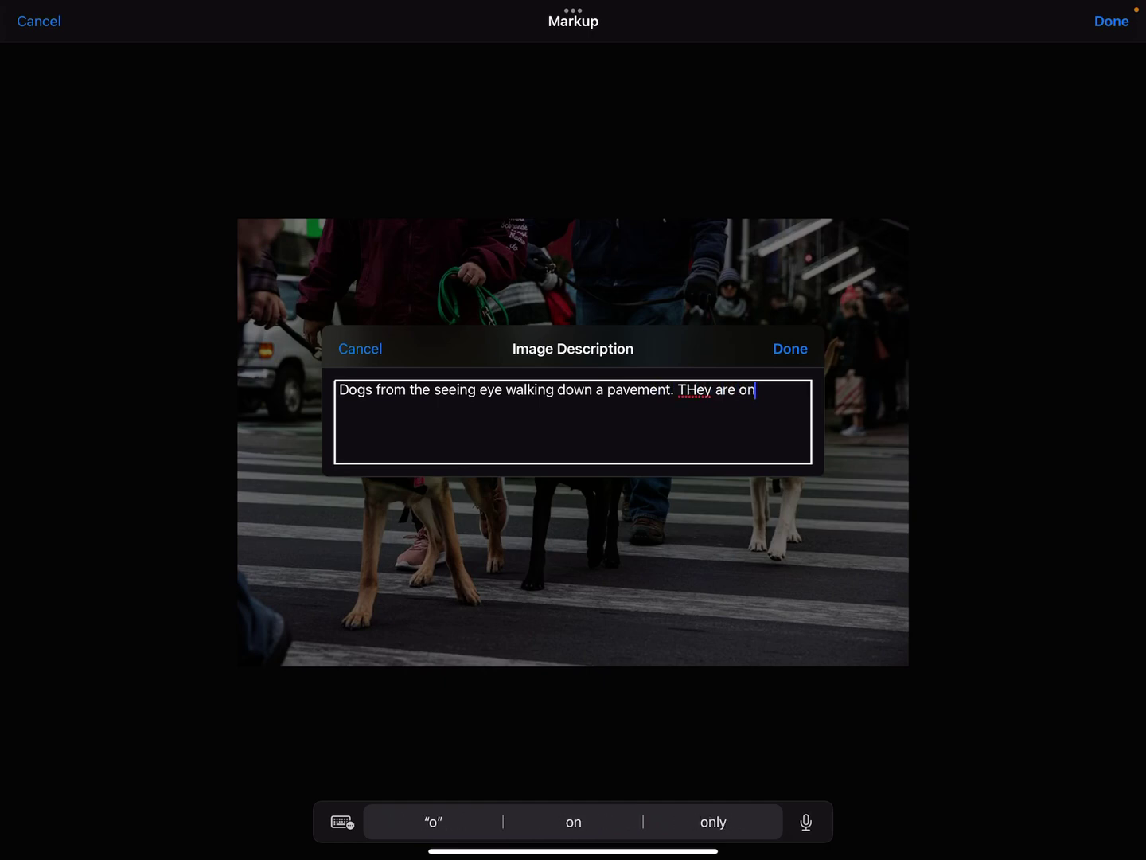
type("leas")
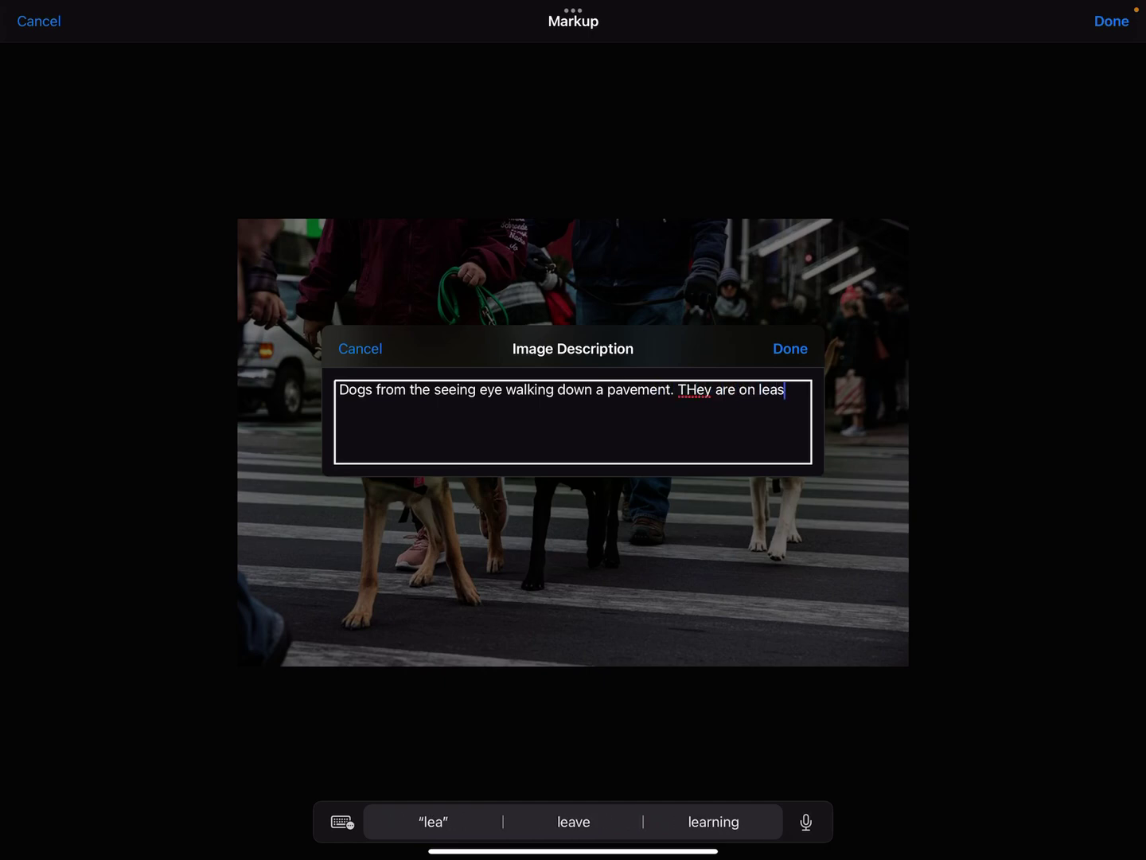
type("hes.")
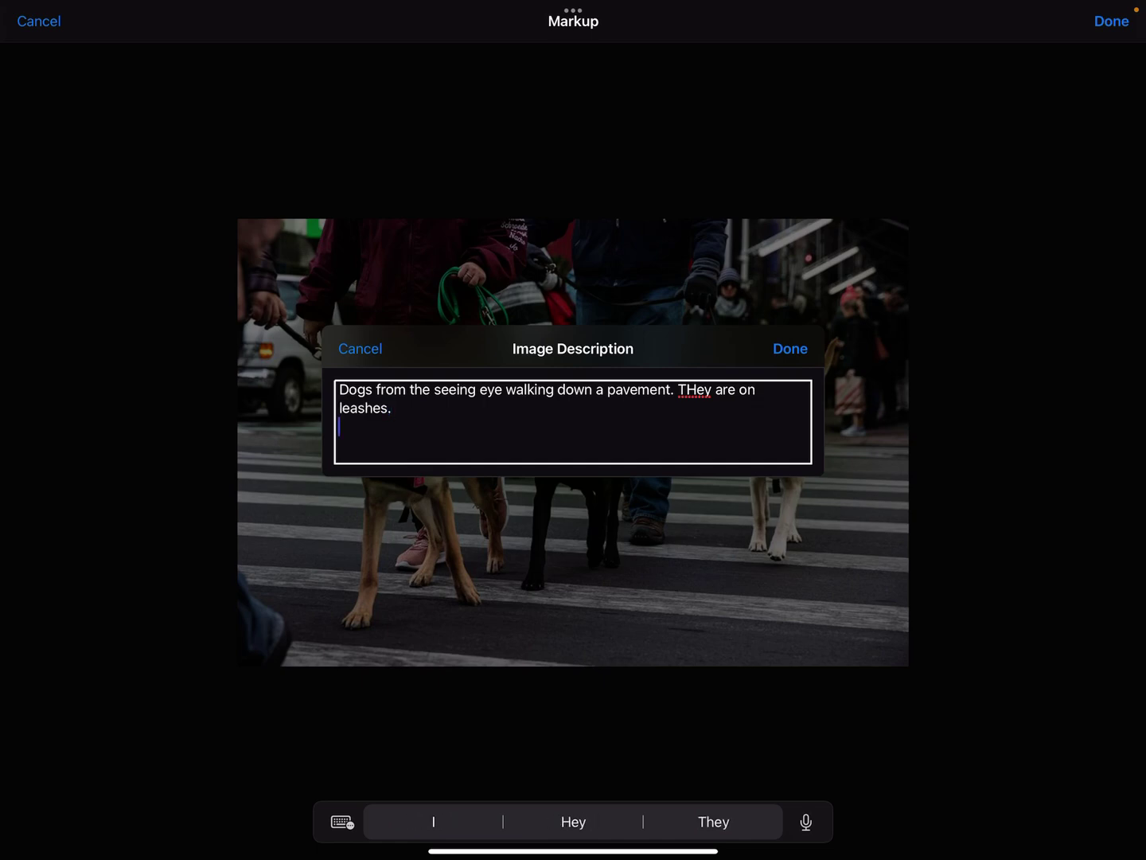
- Confirm the new description about seeing-eye dogs walking down a pavement on leashes
key("Tab")
key("Tab")
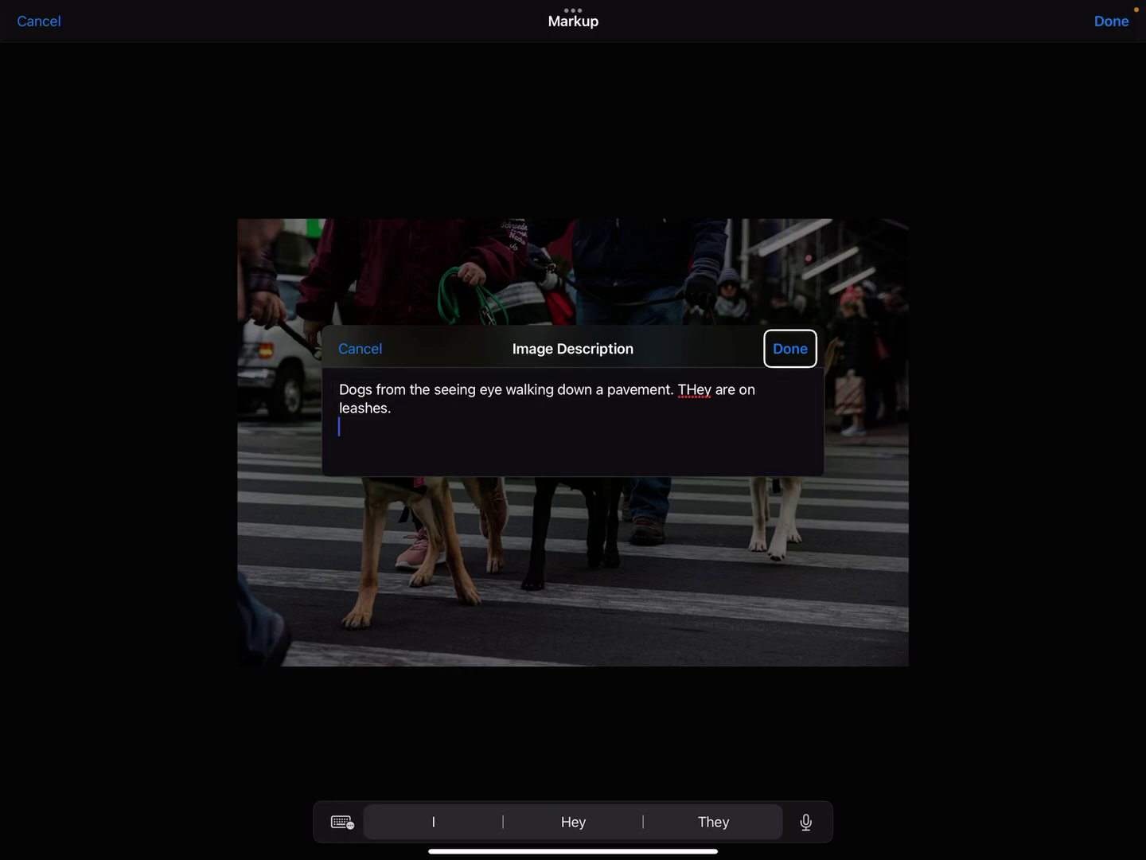
key("space")
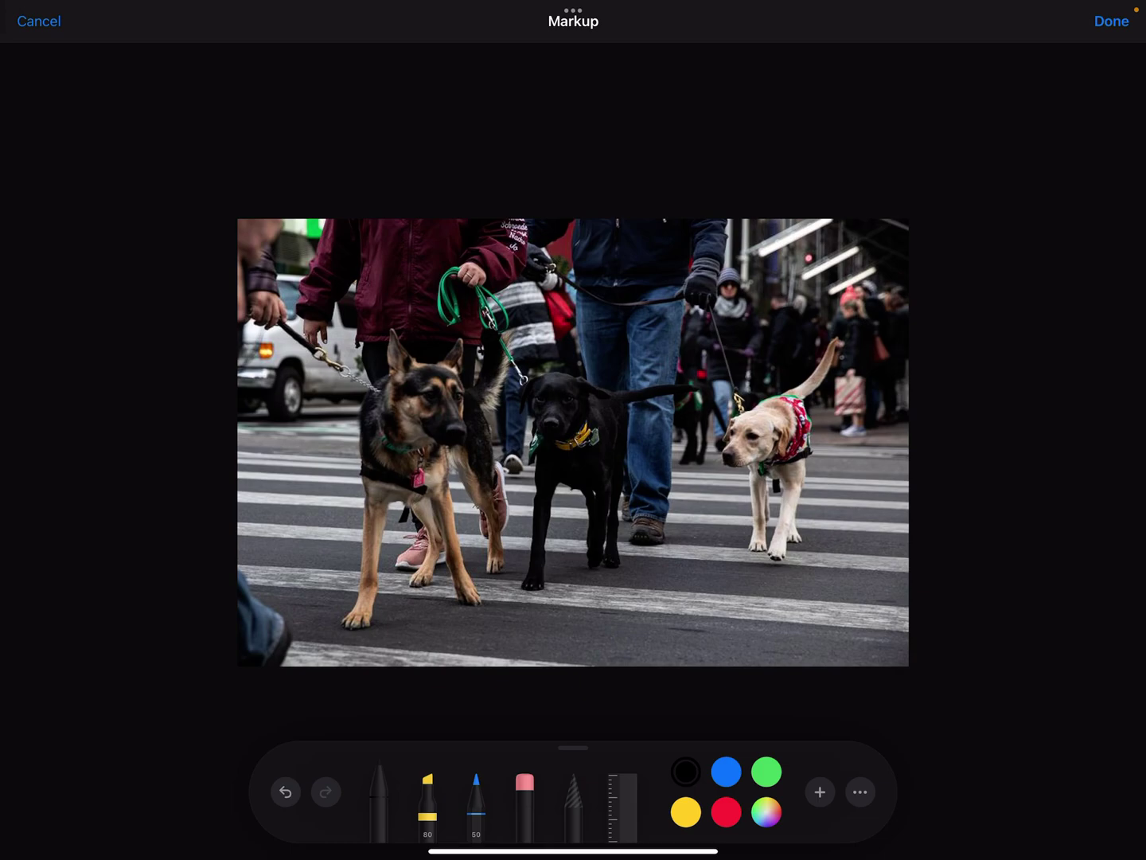
- Finish Markup and save the edit, returning to the full-screen dog photo
key("Tab")
key("space")
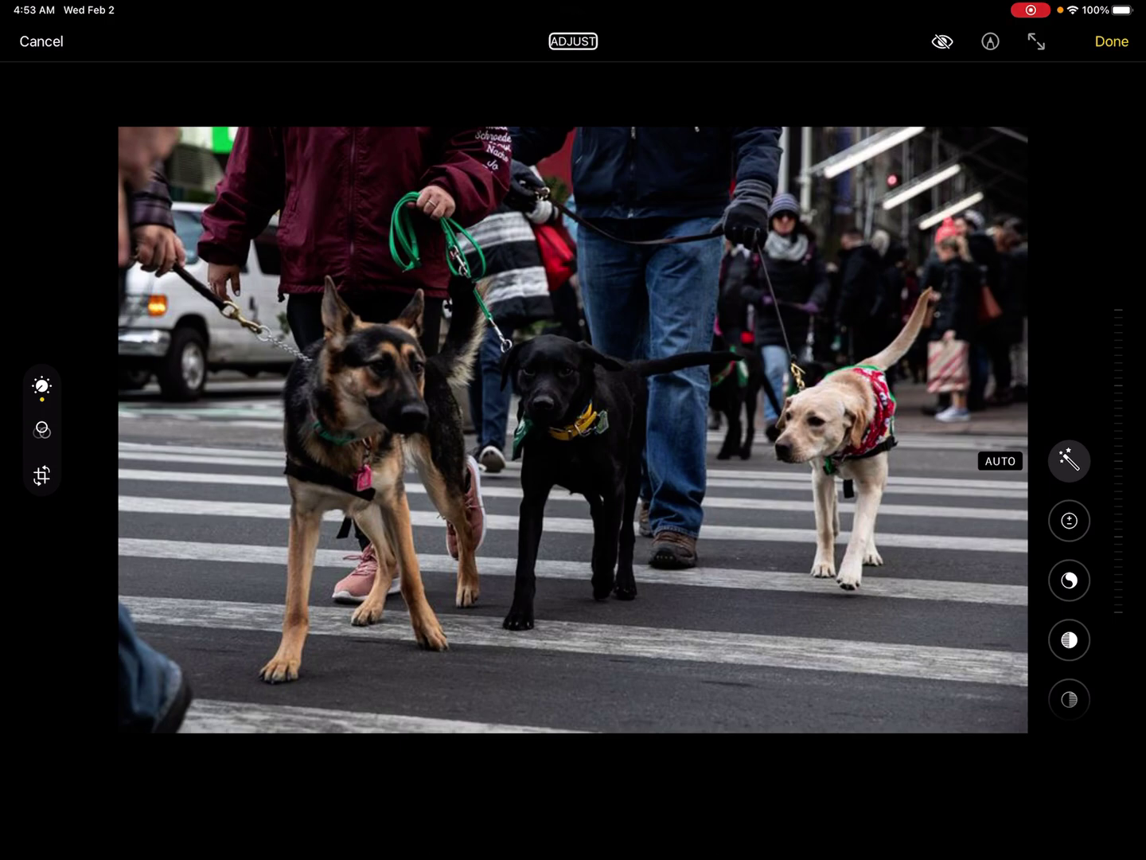
key("Tab")
key("Tab")
key("Tab")
key("Tab")
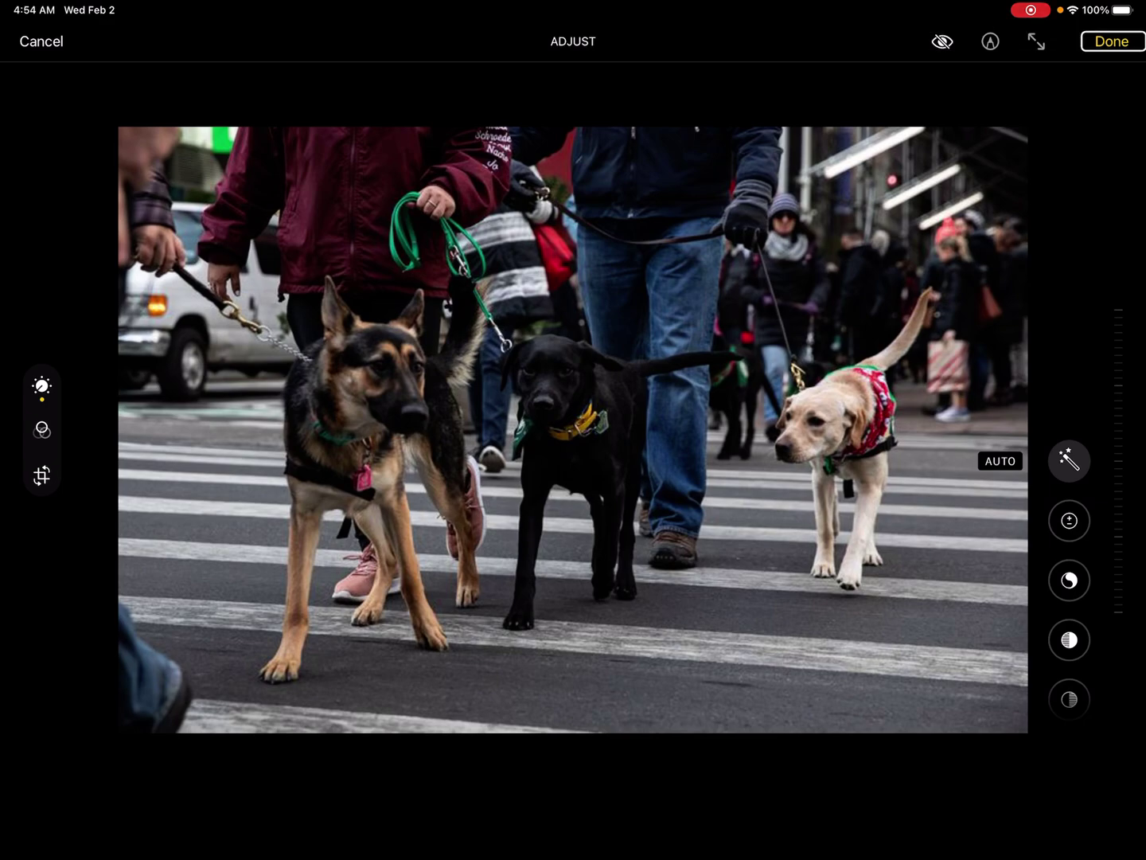
key("space")
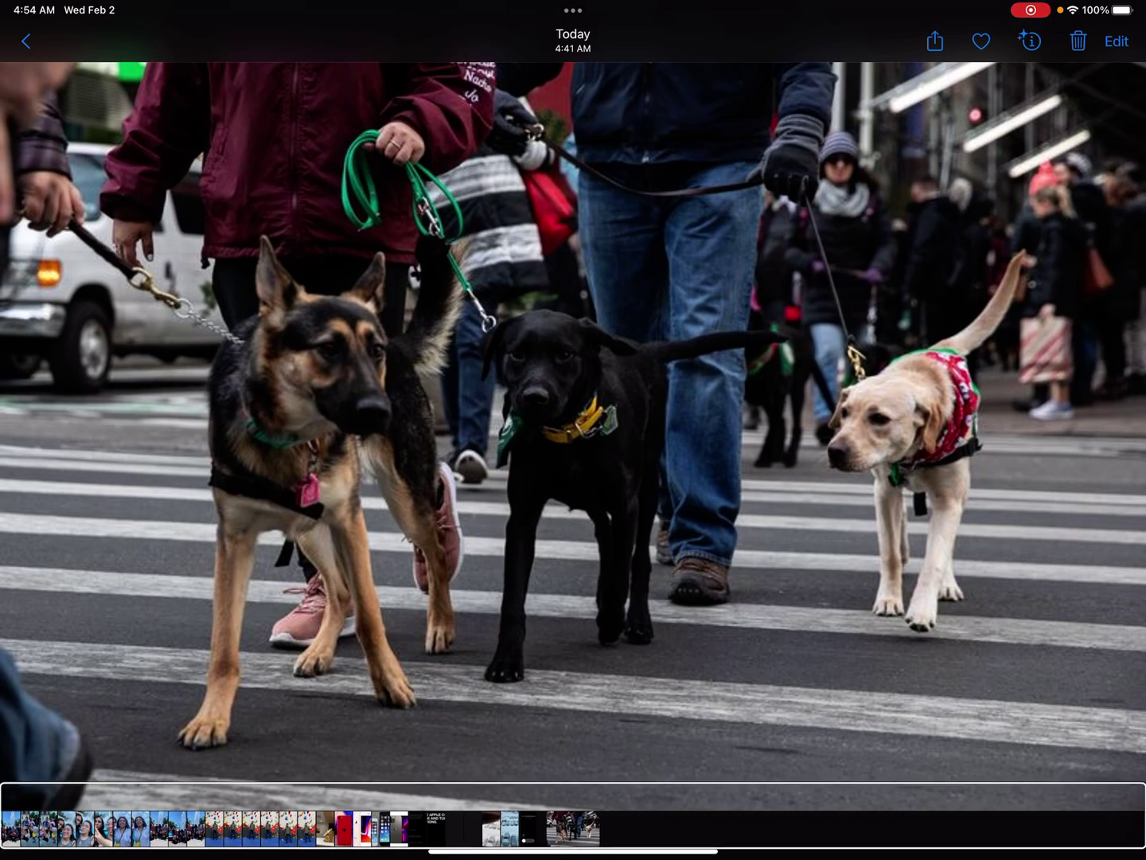
key("Tab")
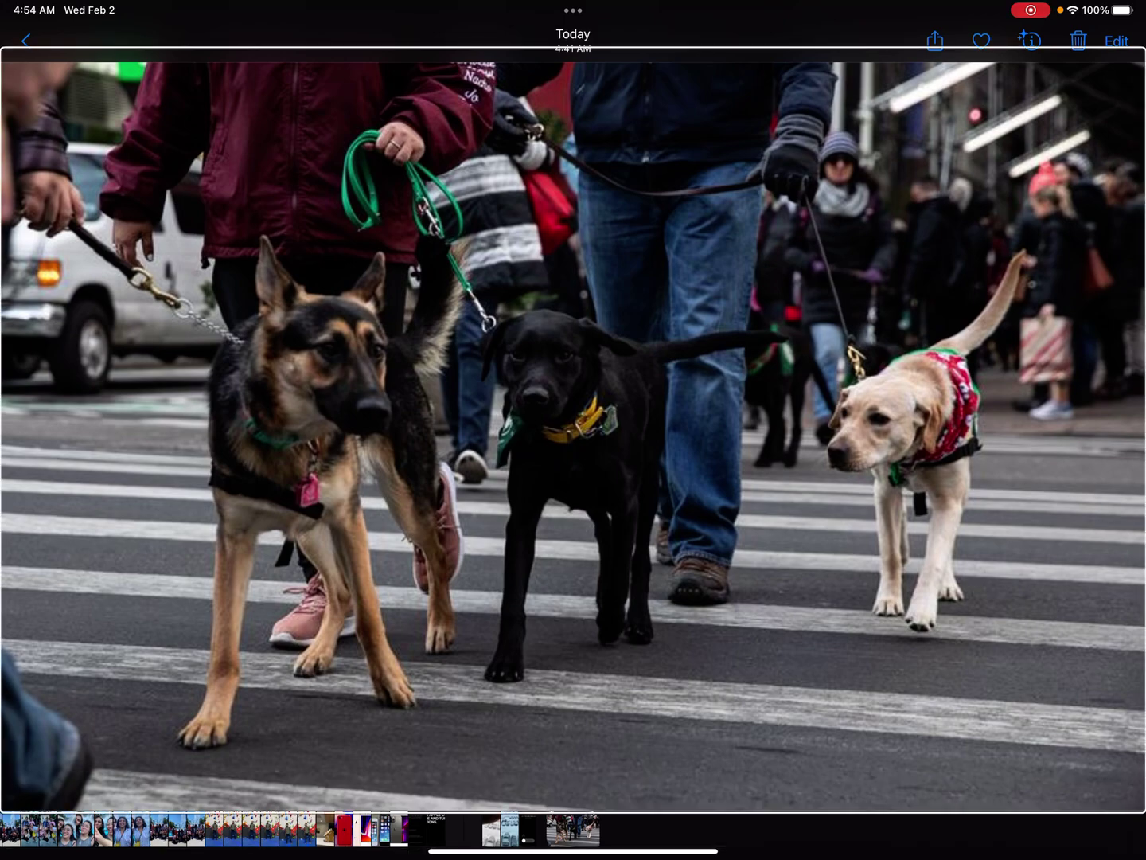